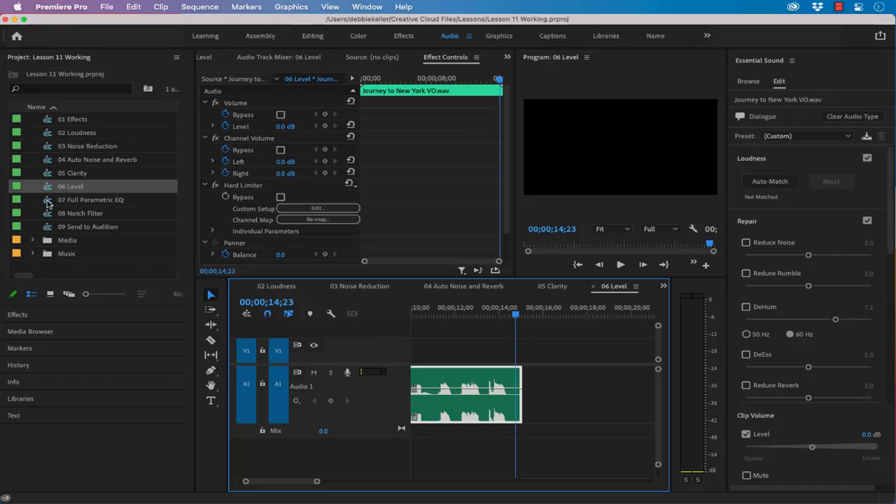
- Open the 07 Full Parametric EQ sequence and apply the Parametric Equalizer audio effect to its Sonoma Stereo Mix music clip
{"action": "double_click", "coordinate": [48, 202]}
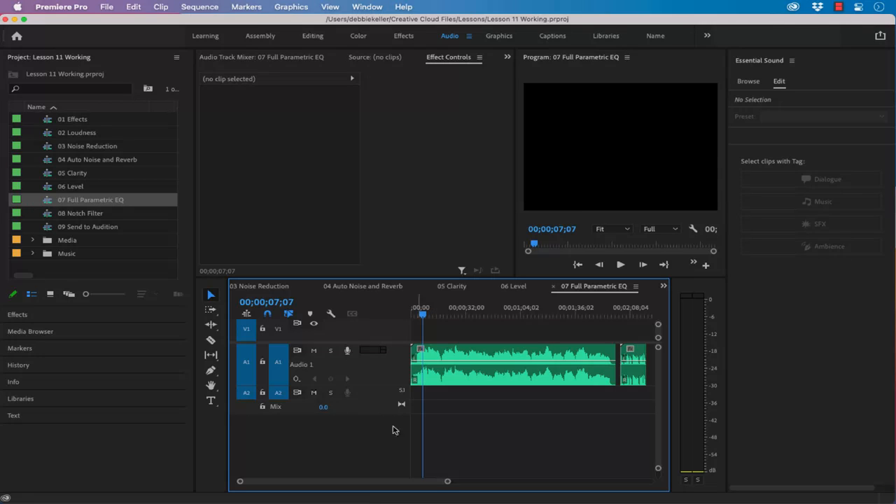
{"action": "left_click", "coordinate": [17, 316]}
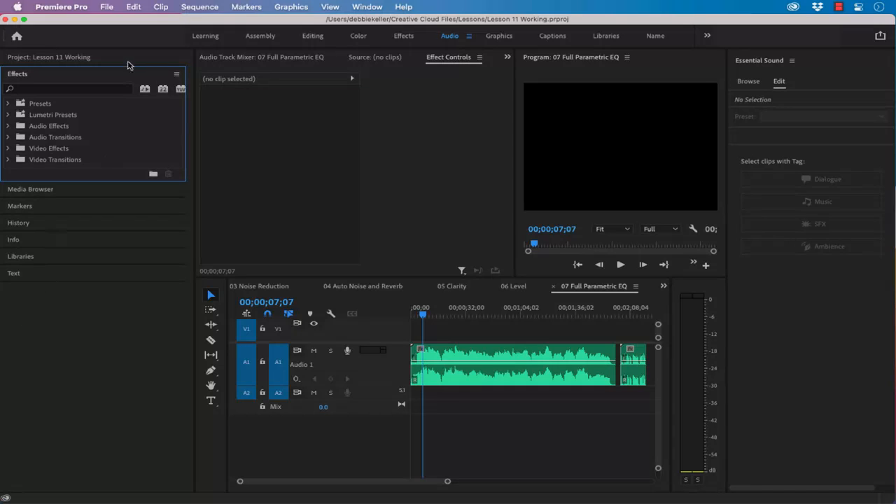
{"action": "left_click", "coordinate": [102, 88]}
{"action": "type", "text": "para"}
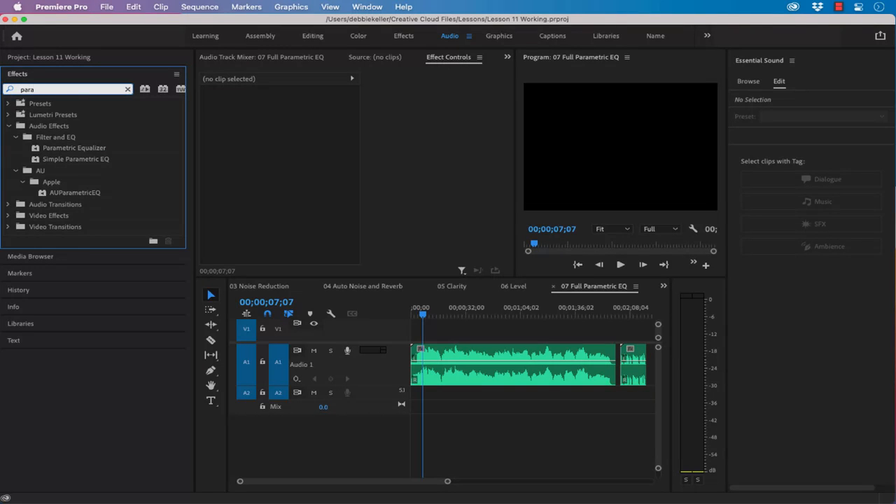
{"action": "left_click", "coordinate": [35, 151]}
{"action": "left_click_drag", "start_coordinate": [35, 151], "coordinate": [445, 378]}
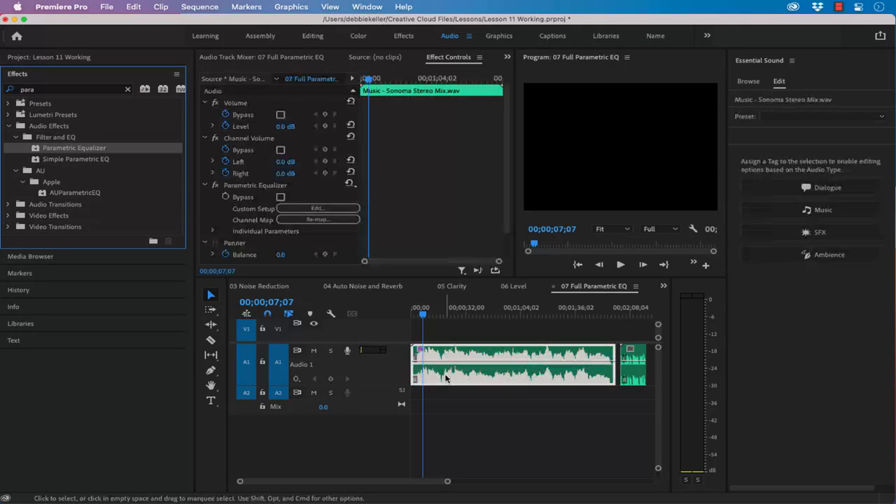
- Open the Parametric Equalizer's custom setup for the music clip and play a few seconds to view its frequency spectrum
{"action": "scroll", "coordinate": [445, 377], "scroll_direction": "down", "scroll_amount": 2}
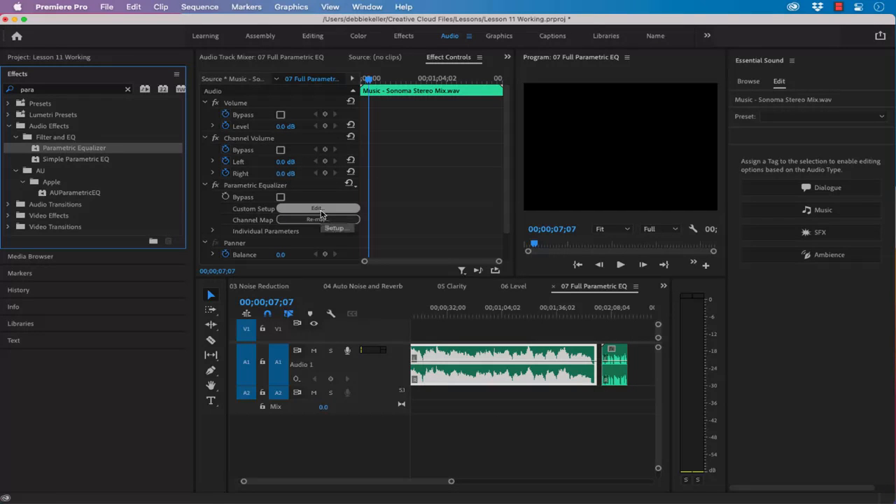
{"action": "left_click", "coordinate": [319, 210]}
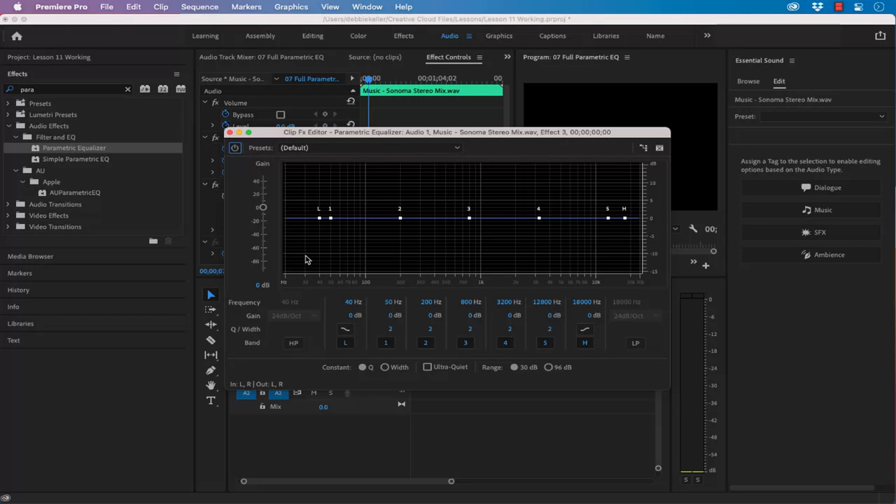
{"action": "key", "text": "space"}
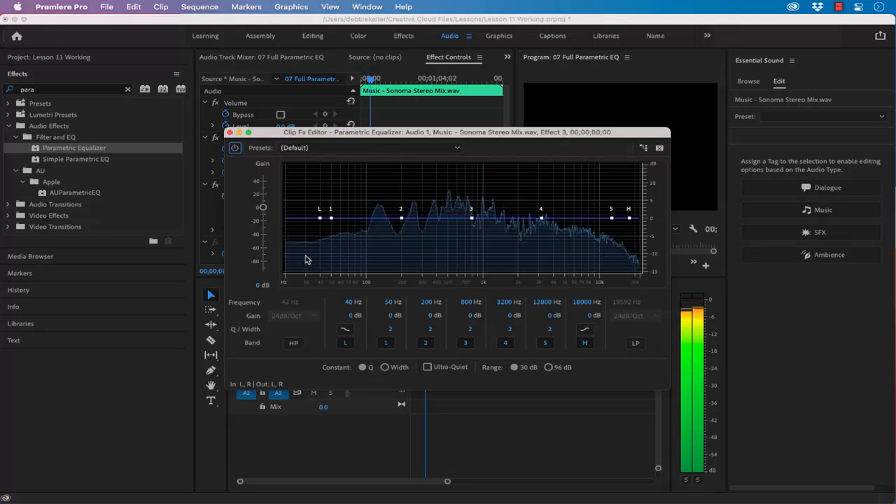
{"action": "key", "text": "space"}
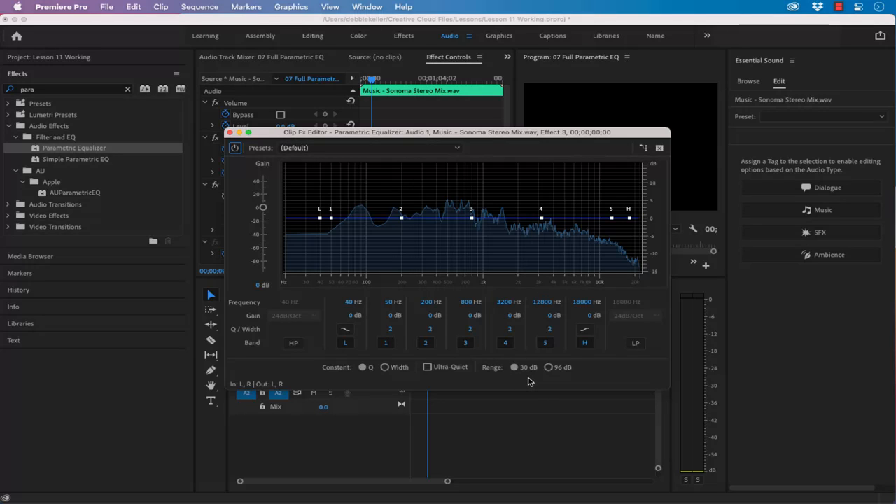
- Set the equalizer range to 96 dB, then lower band 1 to about -21.7 dB at 48 Hz with a Q of 7
{"action": "left_click", "coordinate": [549, 367]}
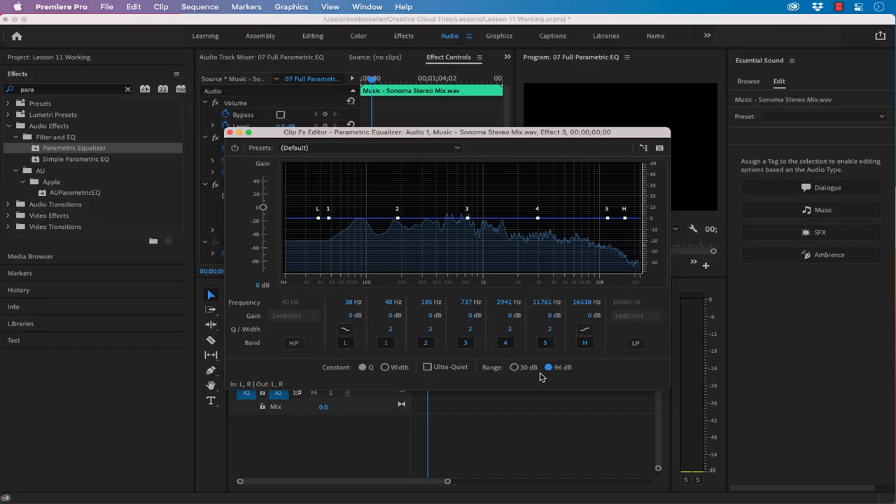
{"action": "left_click_drag", "start_coordinate": [331, 222], "coordinate": [329, 244]}
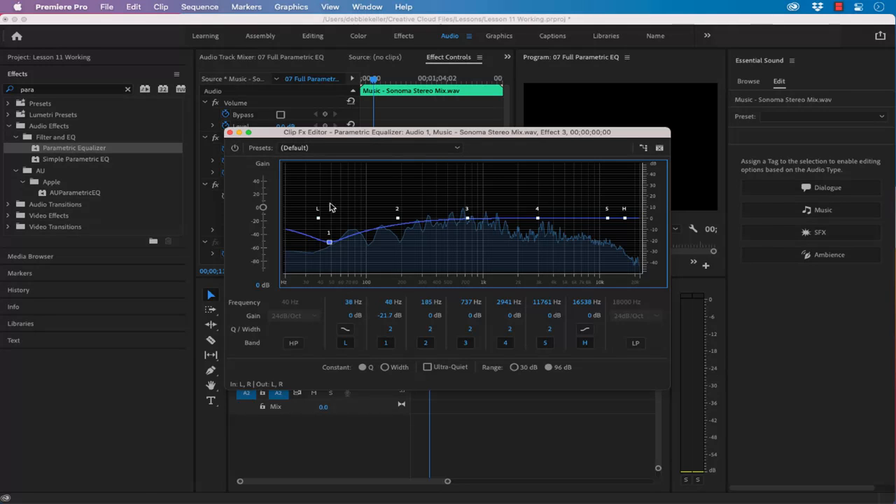
{"action": "mouse_move", "coordinate": [331, 244]}
{"action": "left_click", "coordinate": [393, 331]}
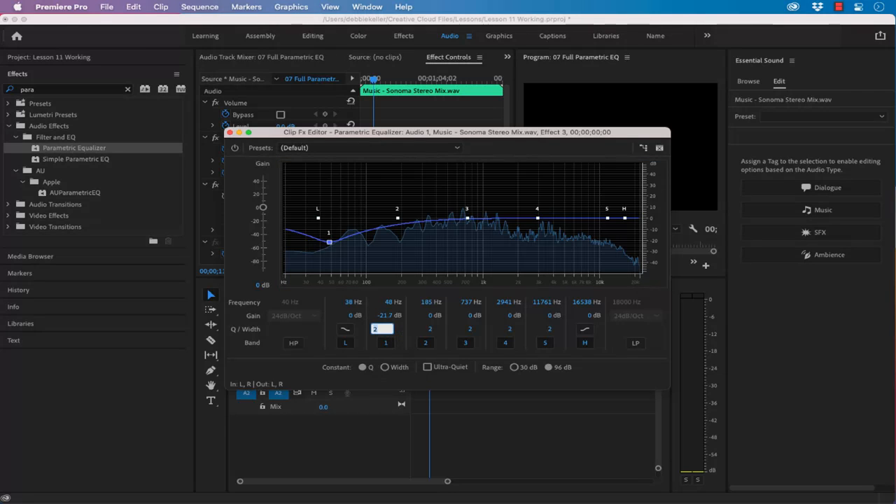
{"action": "type", "text": "7"}
{"action": "key", "text": "Tab"}
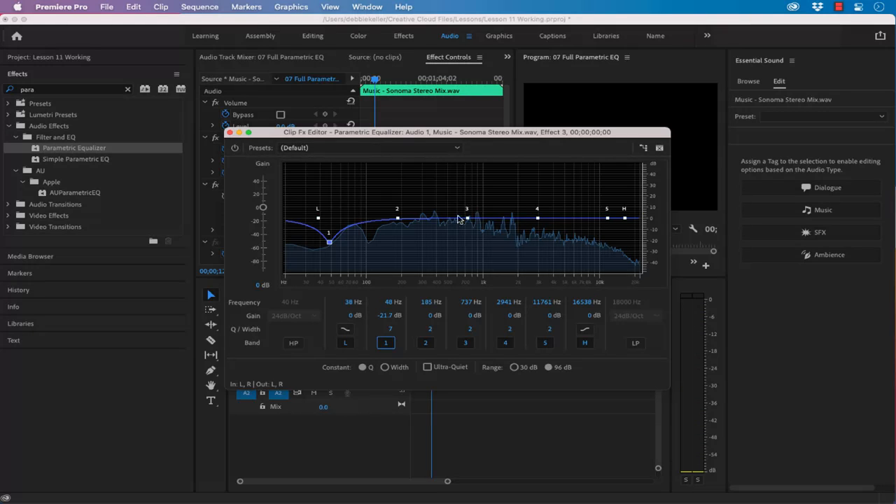
- Lower band 3 to about -20.2 dB at about 733 Hz, toggle the band off and on, and set its Q to 1
{"action": "mouse_move", "coordinate": [468, 221]}
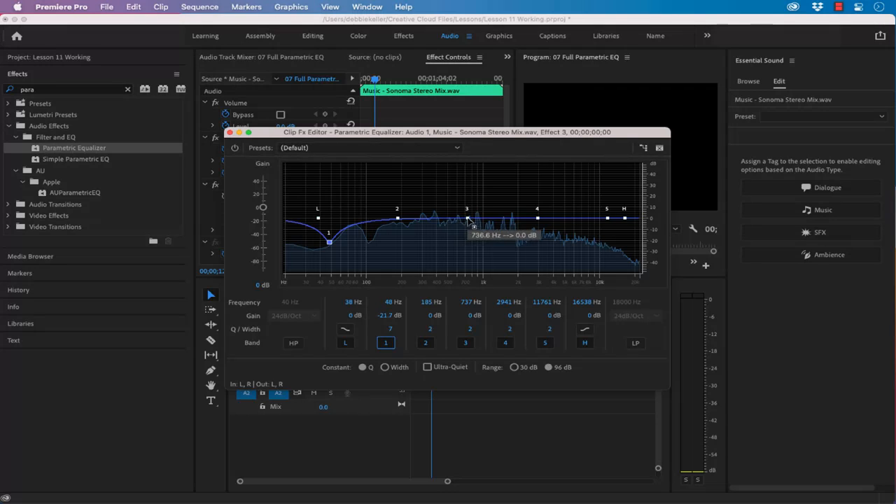
{"action": "left_click_drag", "start_coordinate": [468, 219], "coordinate": [468, 244]}
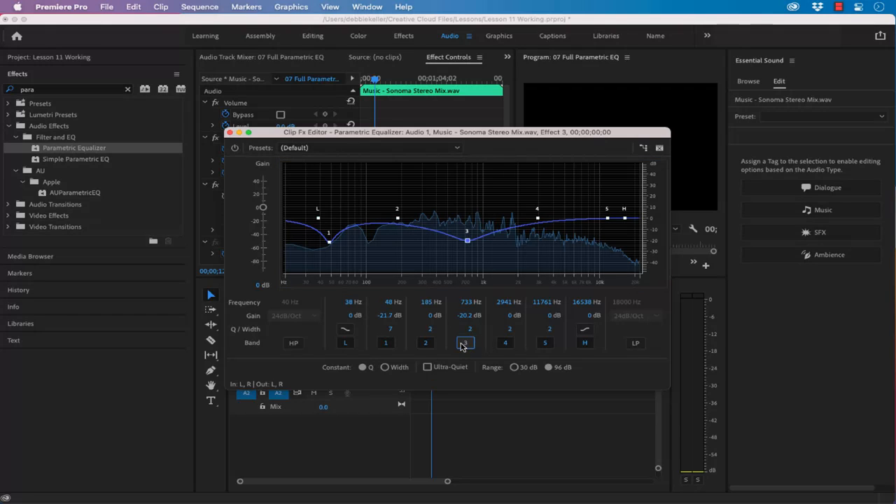
{"action": "left_click", "coordinate": [464, 343]}
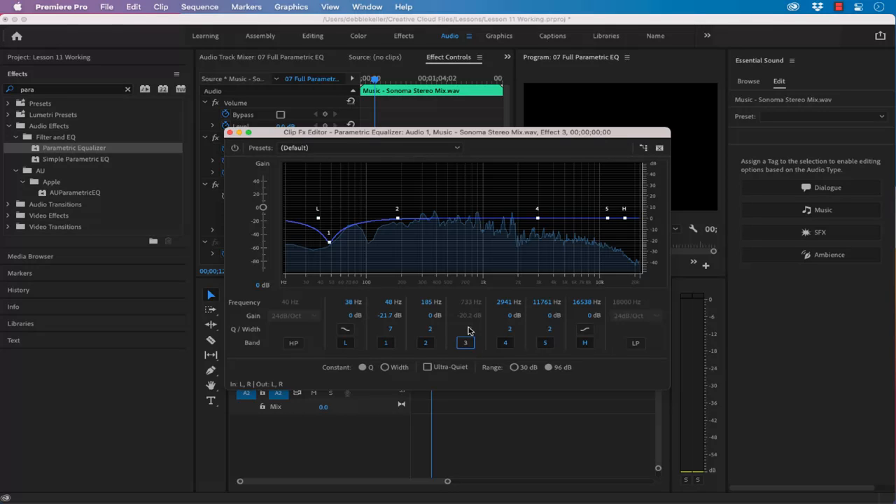
{"action": "left_click", "coordinate": [469, 339]}
{"action": "left_click", "coordinate": [470, 331]}
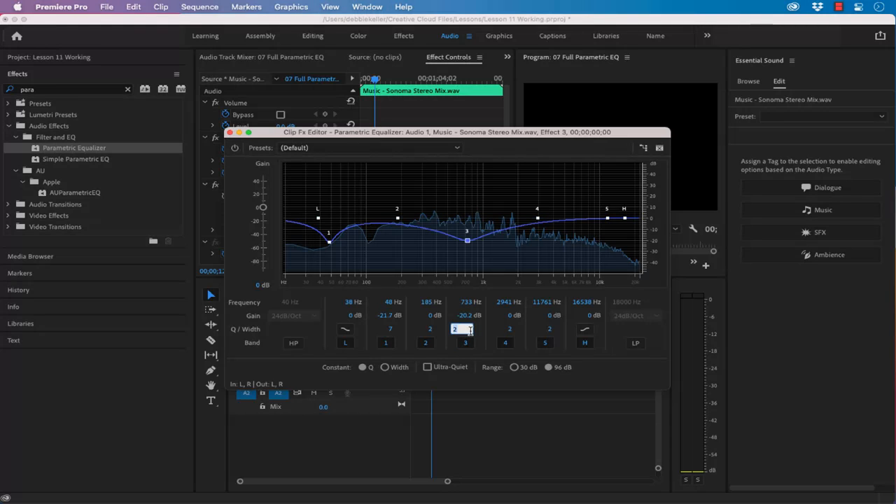
{"action": "type", "text": "1"}
{"action": "key", "text": "Return"}
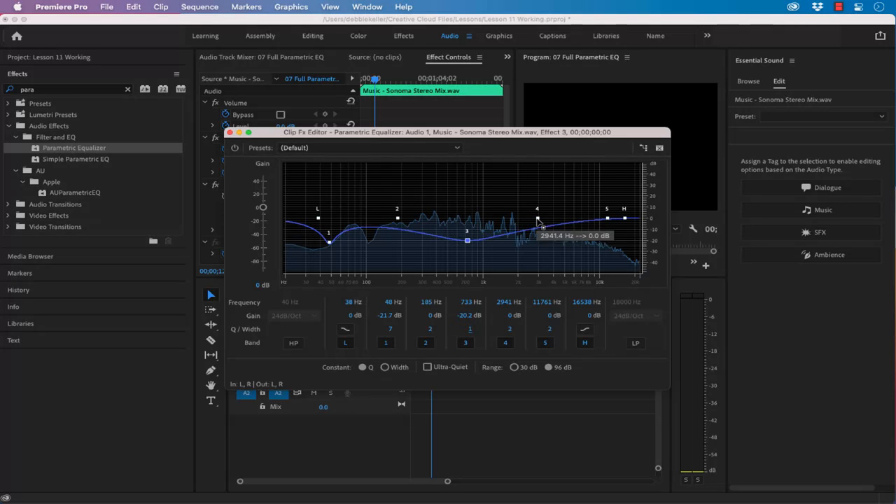
- Raise band 4 to about 6.1 dB, setting its frequency to 1500 Hz and its Q to 3
{"action": "mouse_move", "coordinate": [537, 219]}
{"action": "left_mouse_down"}
{"action": "mouse_move", "coordinate": [534, 269]}
{"action": "mouse_move", "coordinate": [532, 210]}
{"action": "left_mouse_up"}
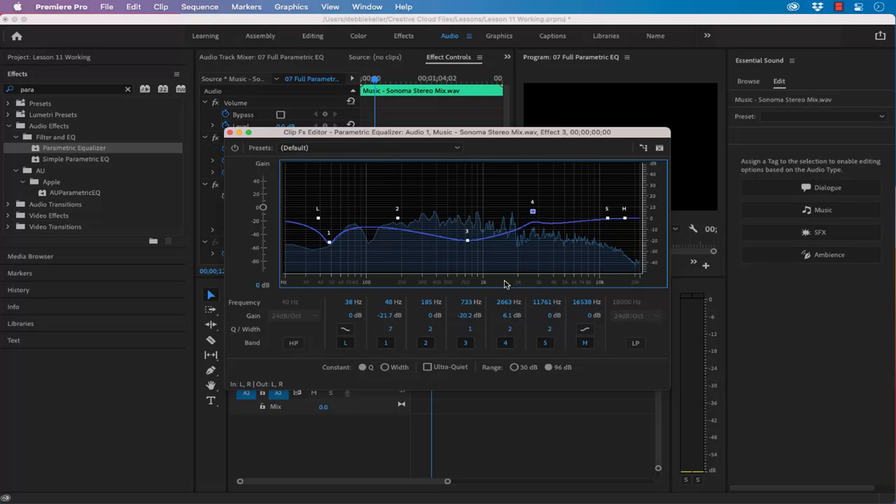
{"action": "left_click", "coordinate": [501, 302]}
{"action": "type", "text": "1500"}
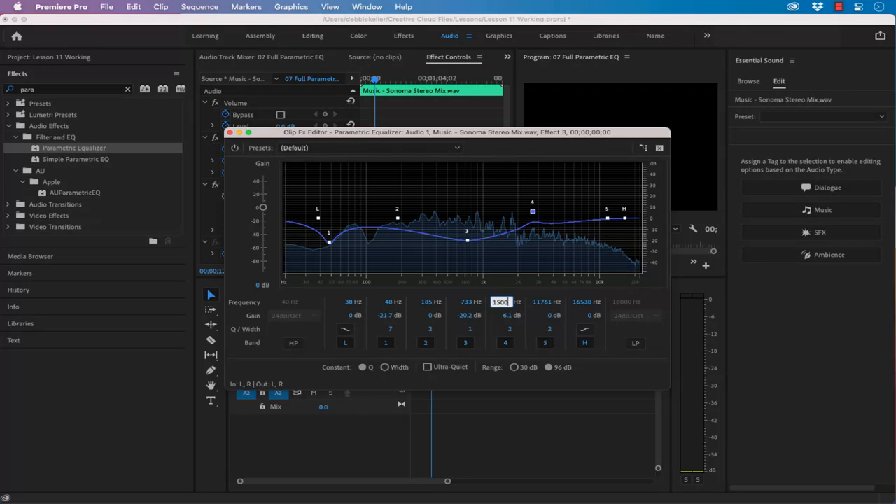
{"action": "key", "text": "Return"}
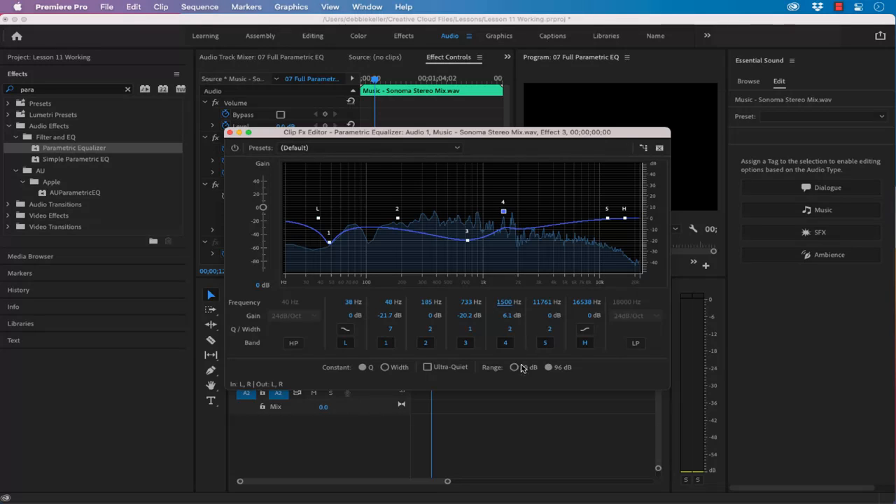
{"action": "left_click", "coordinate": [509, 331]}
{"action": "key", "text": "Return"}
- Set the high shelf band's gain to -8 dB and close the equalizer editor
{"action": "left_click", "coordinate": [589, 316]}
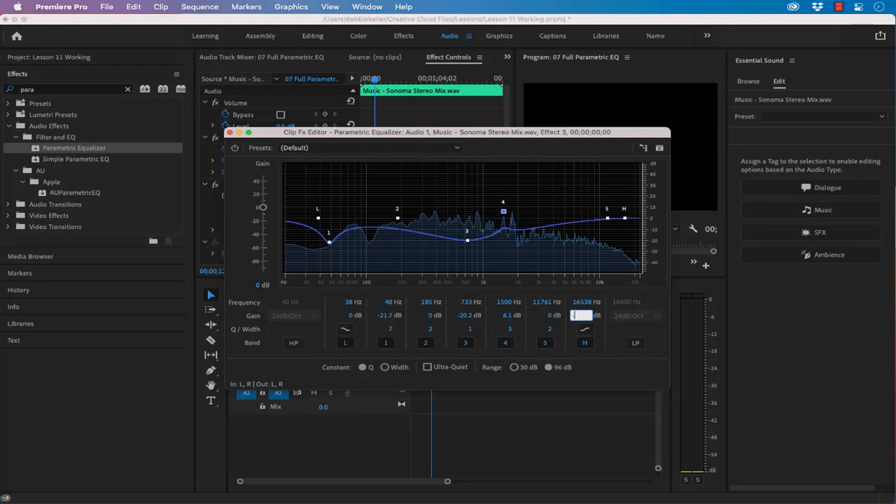
{"action": "key", "text": "Return"}
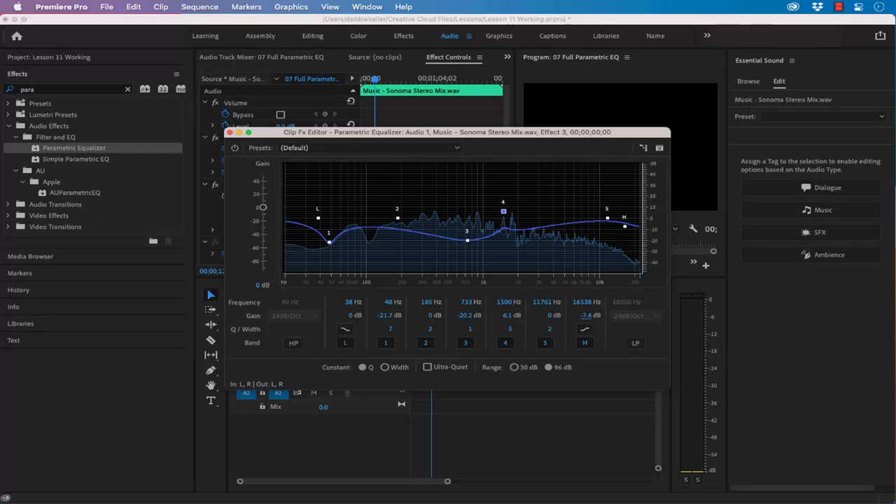
{"action": "left_click", "coordinate": [588, 317]}
{"action": "type", "text": "-8"}
{"action": "key", "text": "Return"}
{"action": "left_click", "coordinate": [230, 132]}
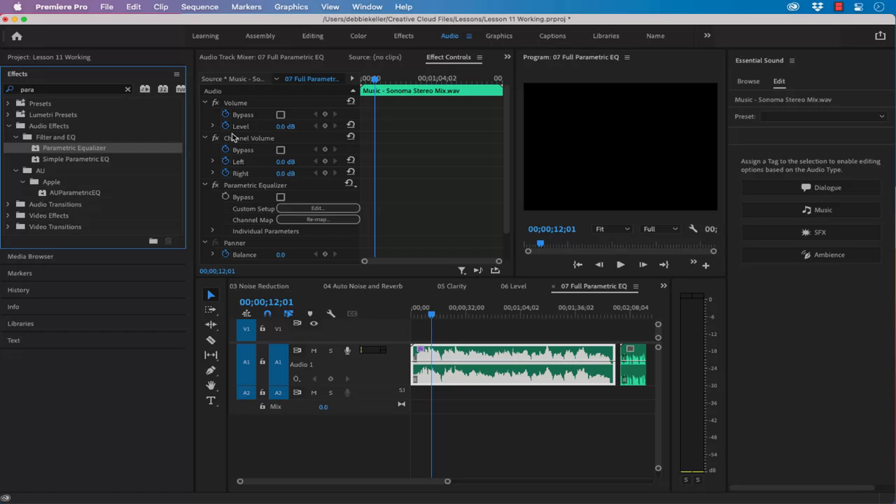
- Play the equalized music clip from the beginning of the sequence for a few seconds to hear the result
{"action": "left_click", "coordinate": [421, 315]}
{"action": "left_click_drag", "start_coordinate": [420, 315], "coordinate": [412, 315]}
{"action": "key", "text": "space"}
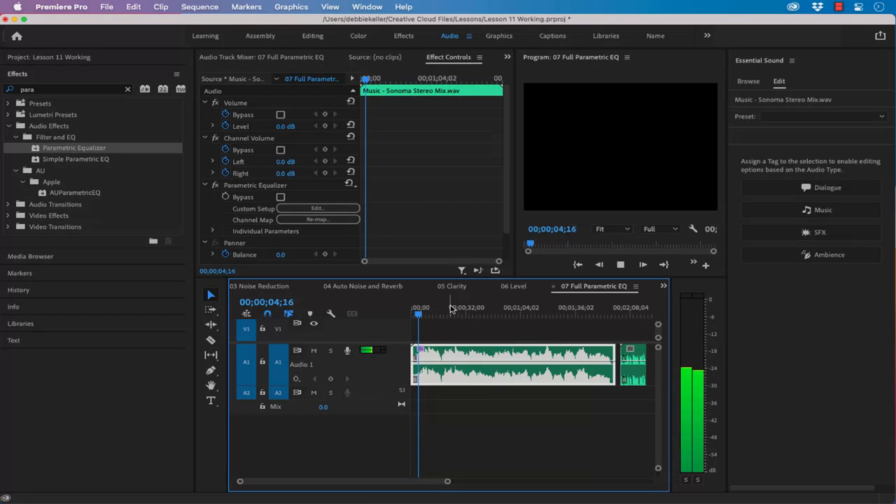
{"action": "key", "text": "space"}
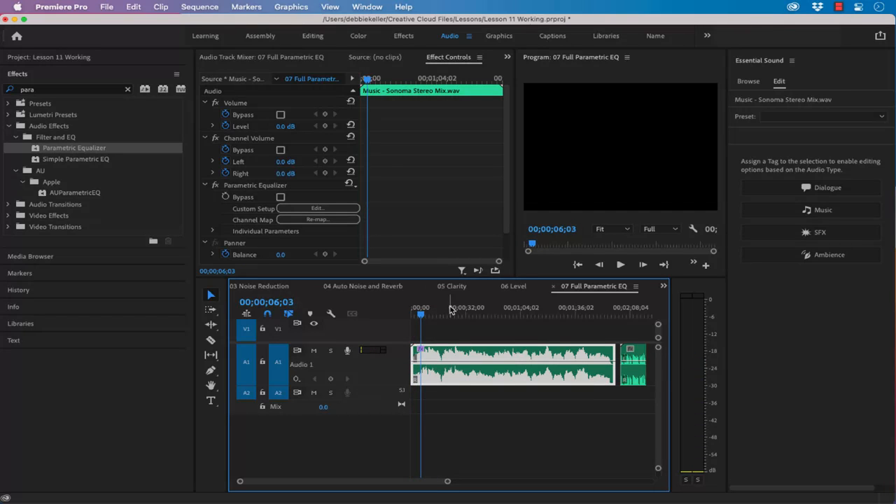